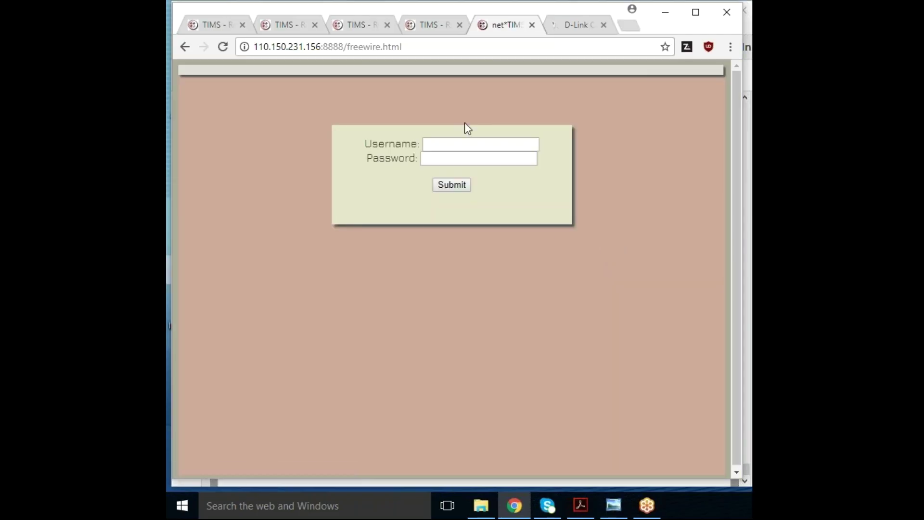
Log in with the username and password to reach the twelve empty module slots and the oscilloscope.
{"action": "left_click", "coordinate": [490, 143]}
{"action": "type", "text": "user"}
{"action": "key", "text": "Tab"}
{"action": "type", "text": "visitor"}
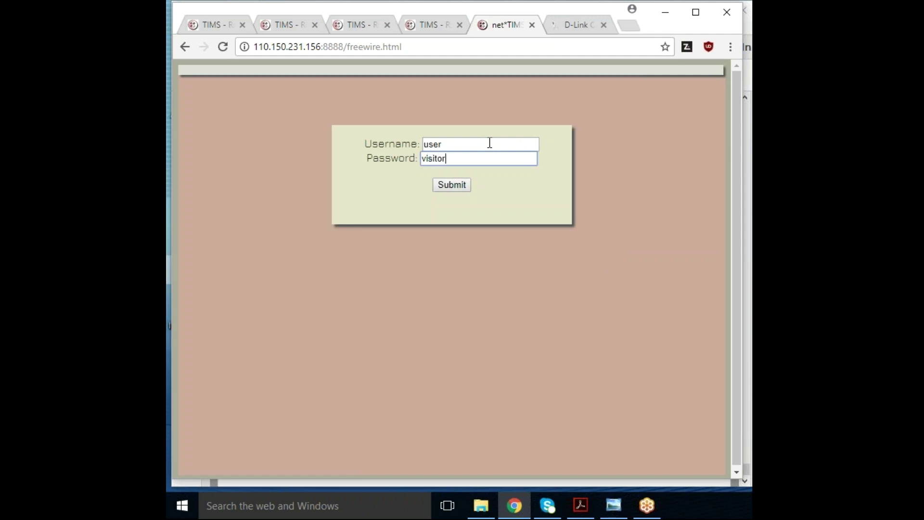
{"action": "left_click", "coordinate": [455, 186]}
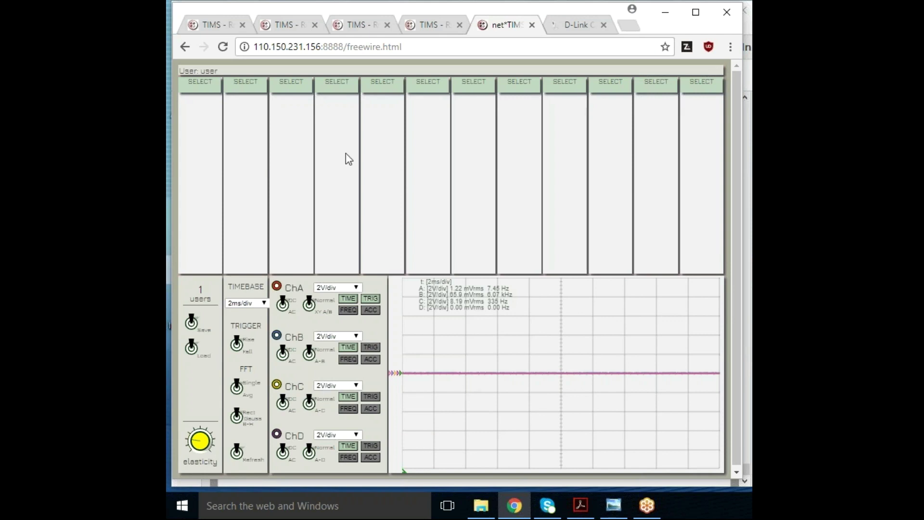
Load a Function Generator into slot 3, wire it to channel A, and raise it to 1.10 Vrms.
{"action": "left_click", "coordinate": [293, 84]}
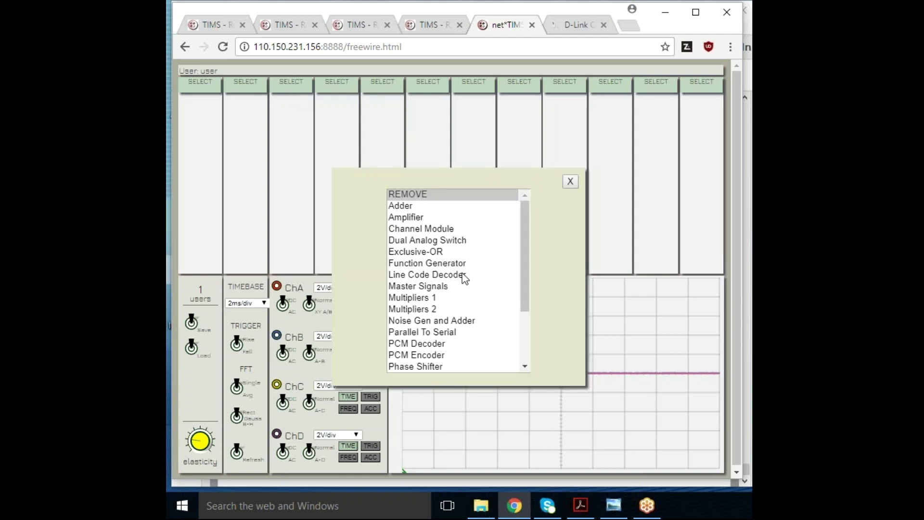
{"action": "left_click", "coordinate": [439, 263]}
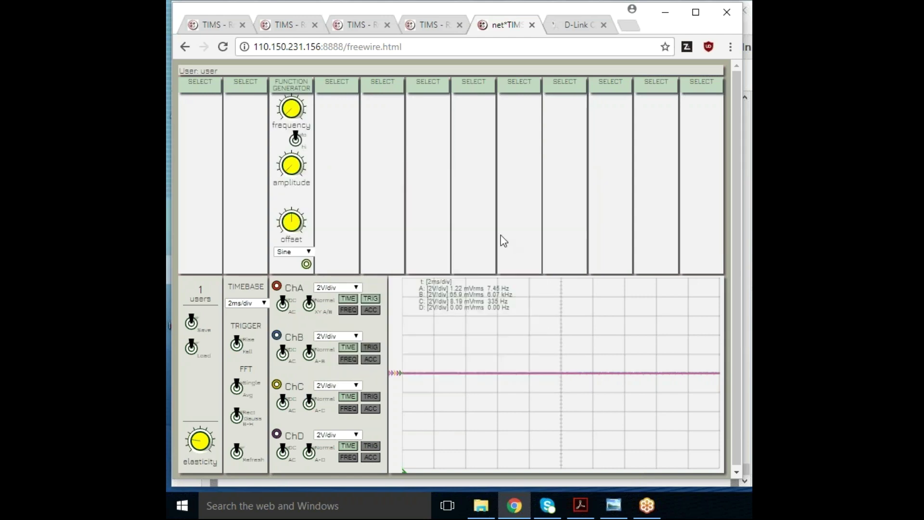
{"action": "left_click_drag", "start_coordinate": [282, 282], "coordinate": [307, 263]}
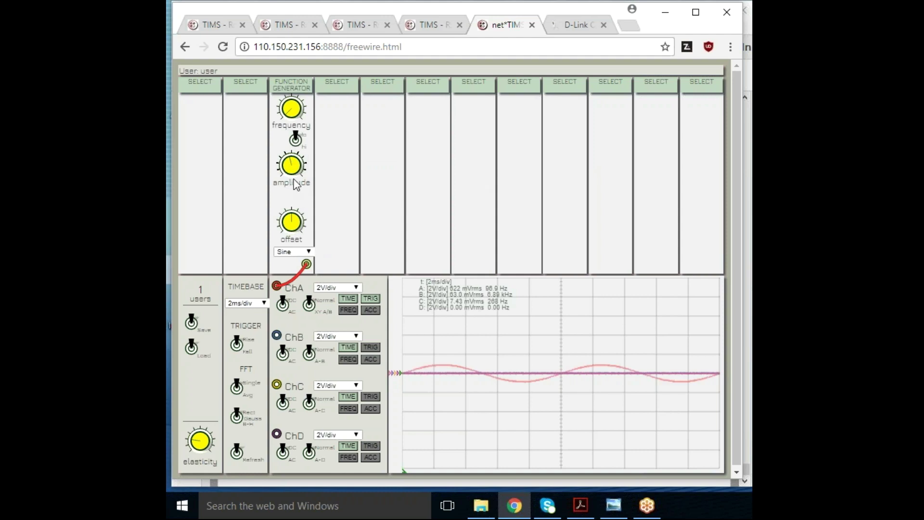
{"action": "left_click_drag", "start_coordinate": [297, 166], "coordinate": [332, 163]}
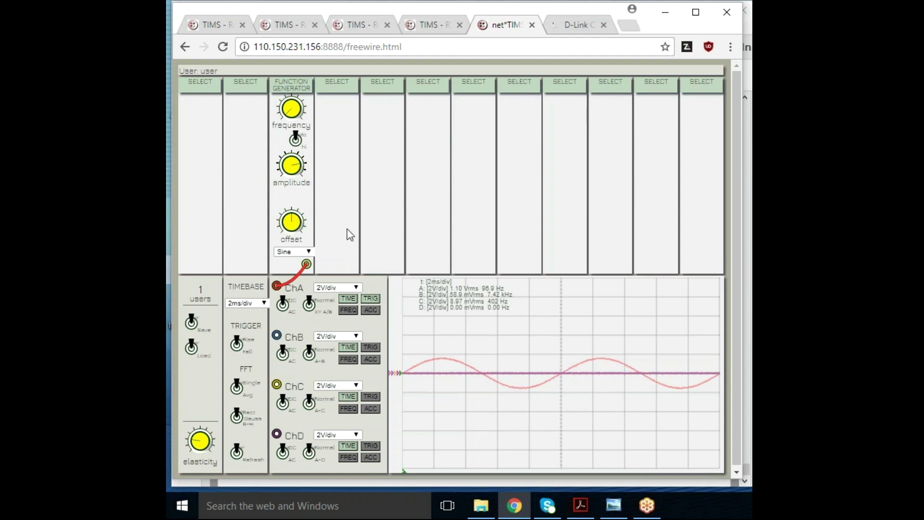
Load Master Signals into slot 5 and an Adder into slot 7.
{"action": "left_click", "coordinate": [382, 86]}
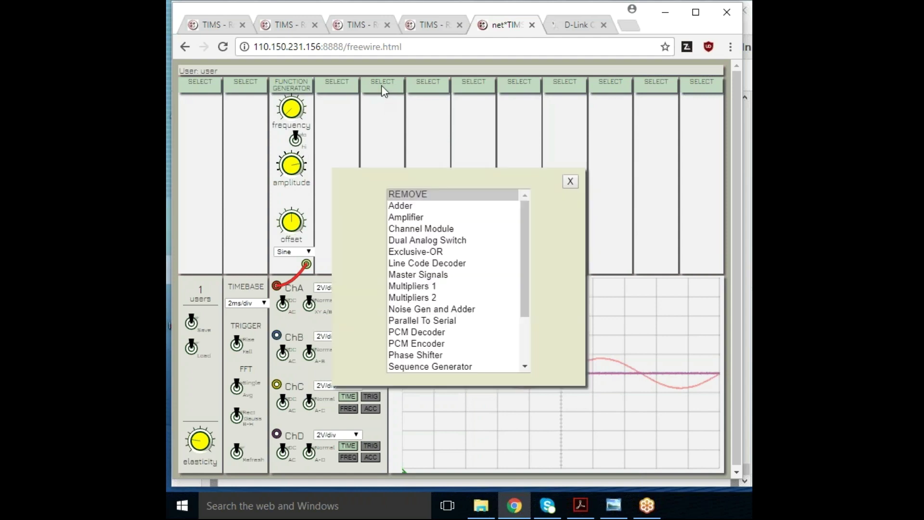
{"action": "left_click", "coordinate": [428, 274]}
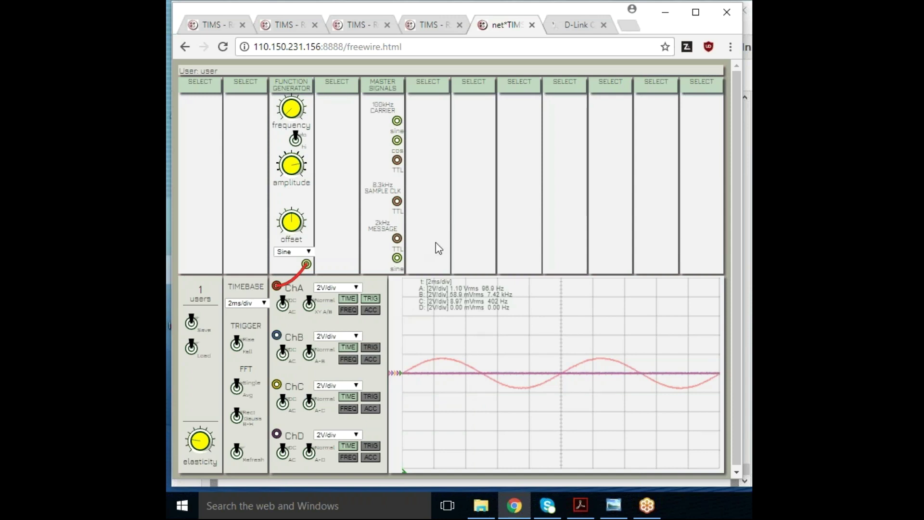
{"action": "left_click", "coordinate": [471, 82]}
{"action": "left_click", "coordinate": [403, 205]}
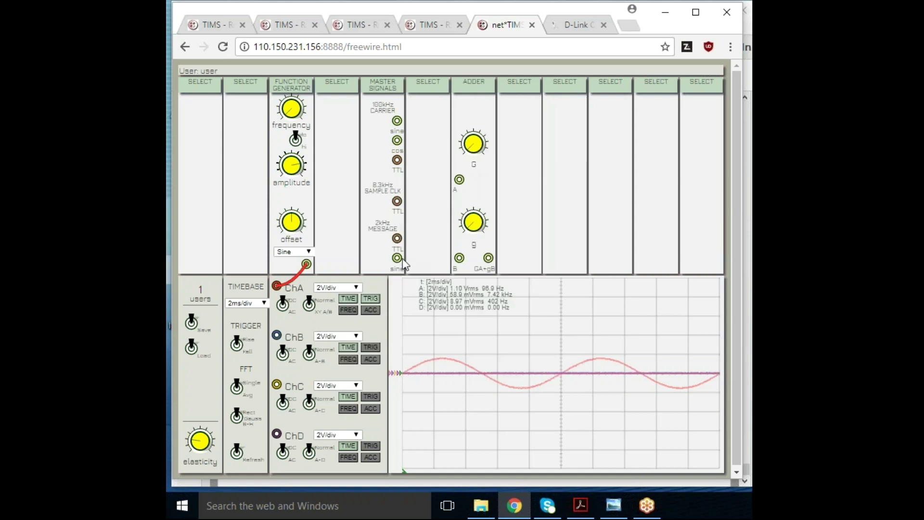
Patch the 2kHz sine to Adder input B and the Adder output to channel B, then raise g.
{"action": "left_click_drag", "start_coordinate": [397, 258], "coordinate": [459, 258]}
{"action": "left_click_drag", "start_coordinate": [277, 335], "coordinate": [488, 258]}
{"action": "left_click_drag", "start_coordinate": [471, 229], "coordinate": [476, 217]}
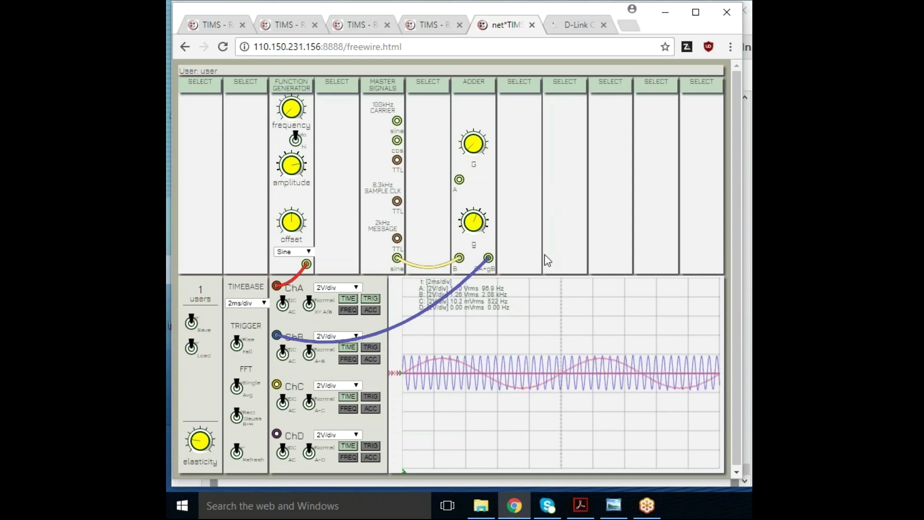
Switch the function generator to DC, wire it to Adder input A, and adjust its offset.
{"action": "left_click", "coordinate": [309, 251]}
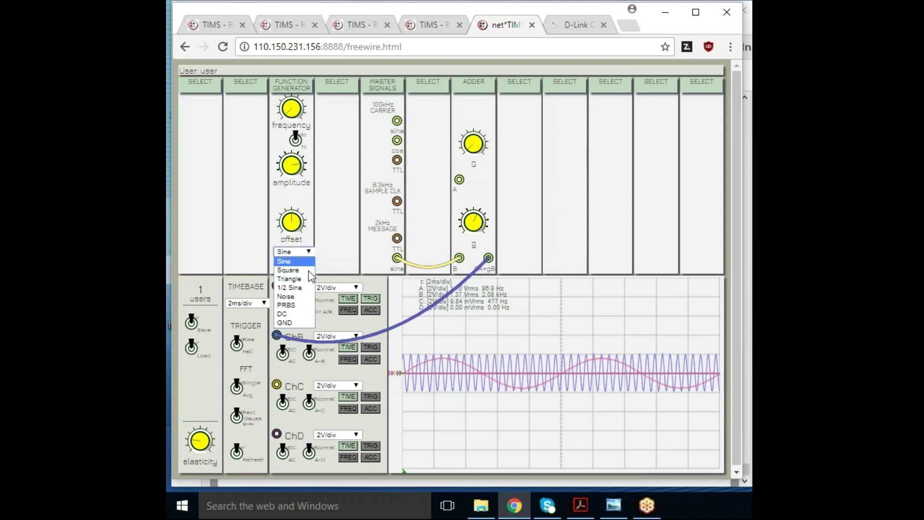
{"action": "left_click", "coordinate": [301, 317]}
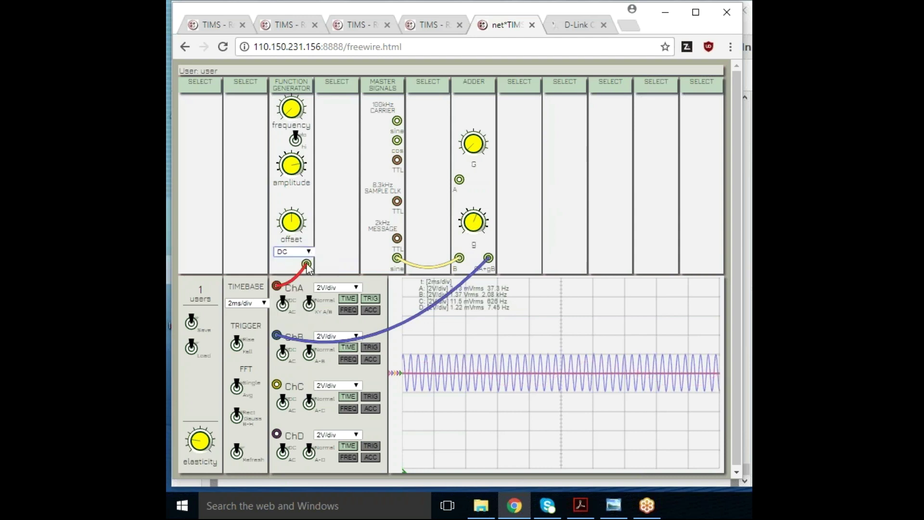
{"action": "left_click_drag", "start_coordinate": [306, 265], "coordinate": [459, 179]}
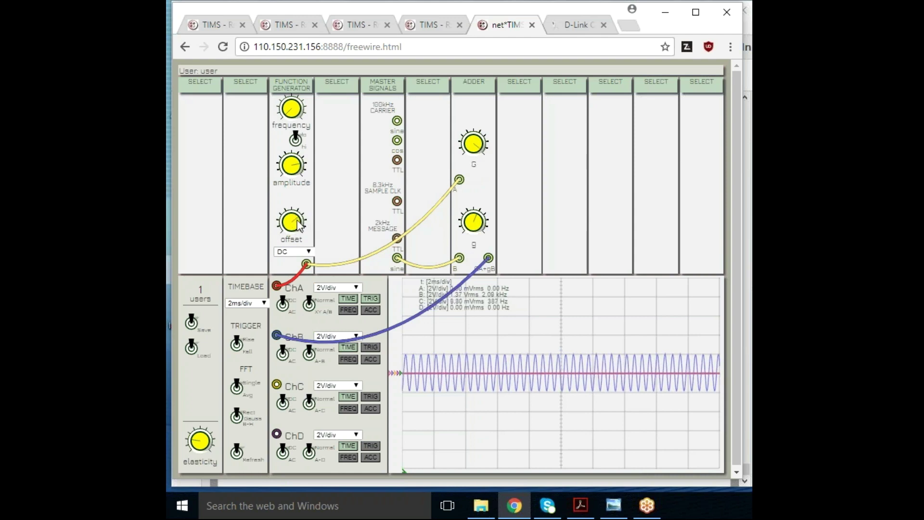
{"action": "left_click_drag", "start_coordinate": [298, 231], "coordinate": [349, 208]}
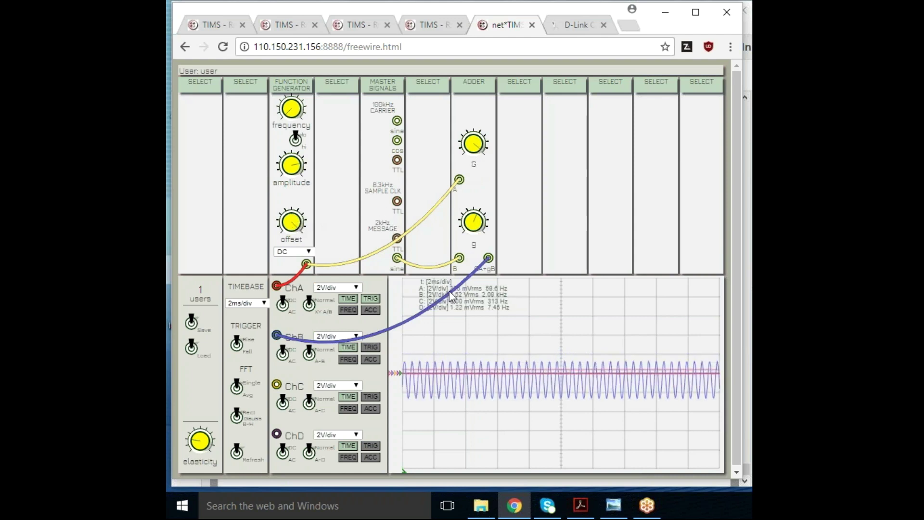
Set channel A to 1V/div and turn up the Adder's G gain.
{"action": "left_click", "coordinate": [357, 288]}
{"action": "left_click", "coordinate": [352, 314]}
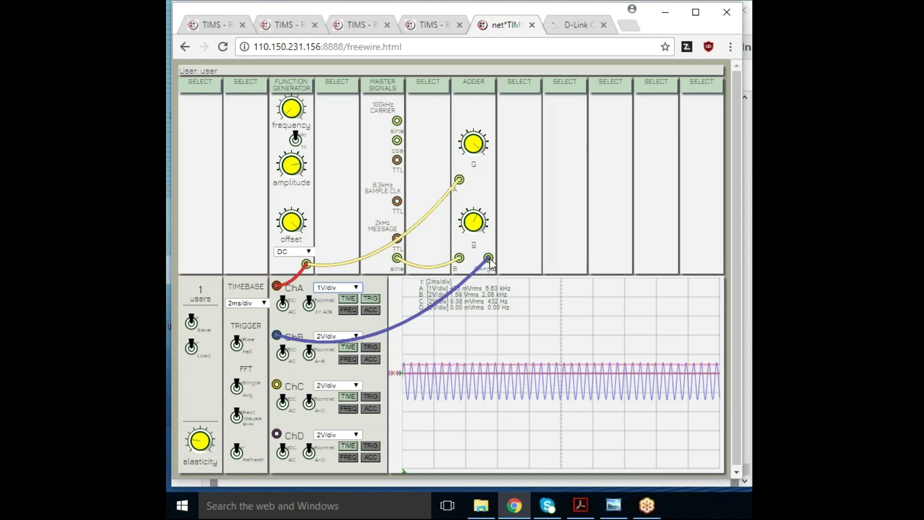
{"action": "left_click", "coordinate": [476, 223]}
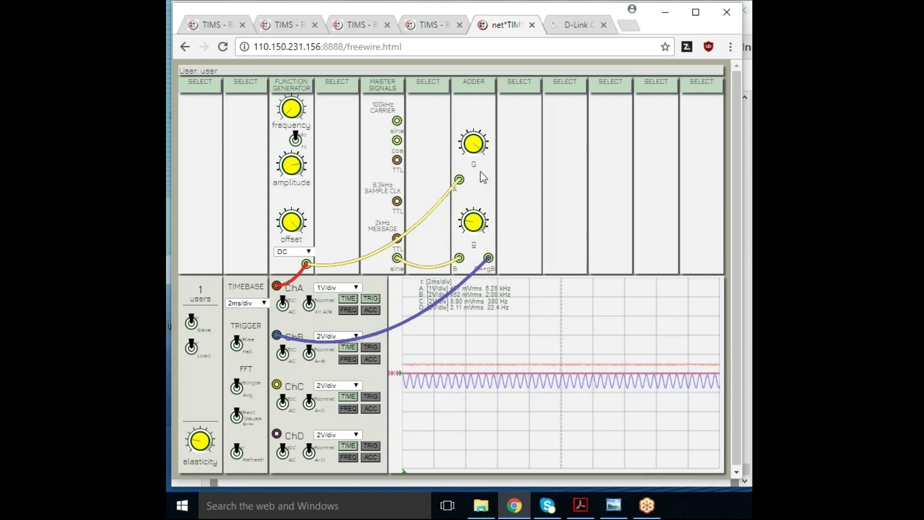
{"action": "left_click_drag", "start_coordinate": [481, 155], "coordinate": [490, 142]}
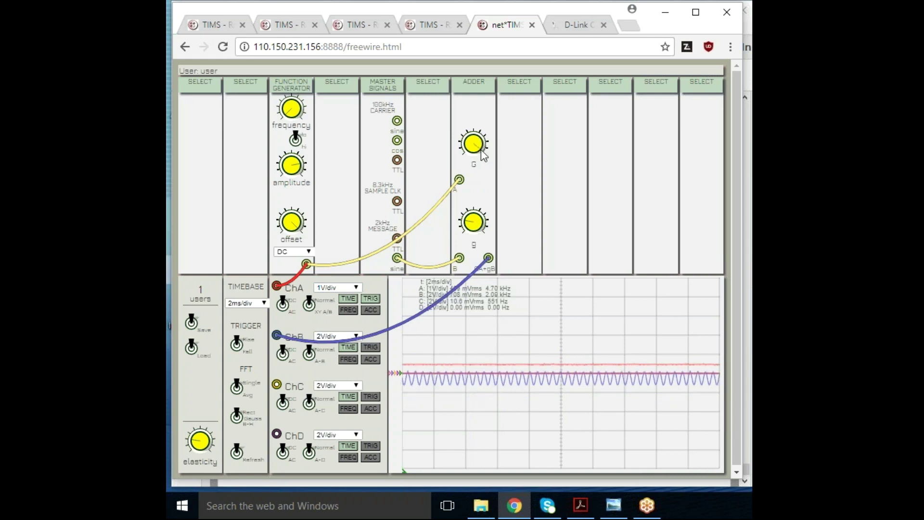
Load Multipliers 2 into slot 8 and wire the Adder output to its DC Y input.
{"action": "left_click", "coordinate": [533, 89]}
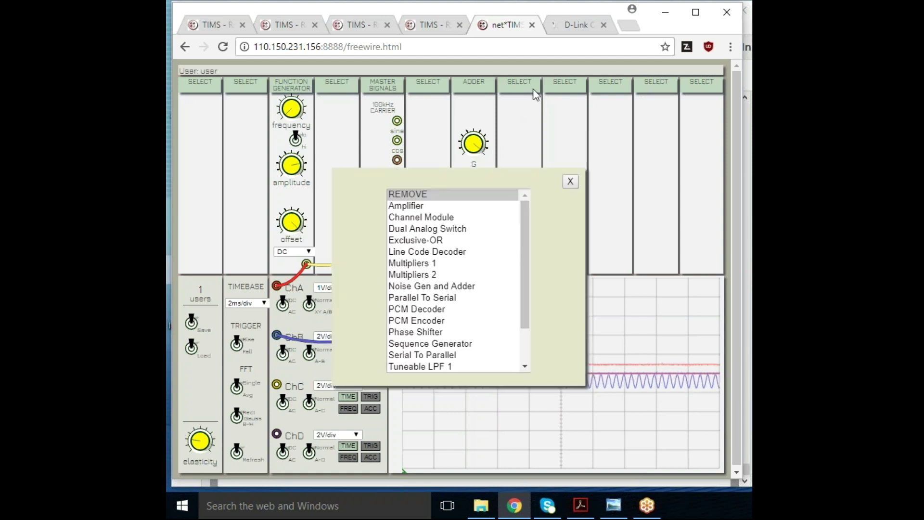
{"action": "left_click", "coordinate": [423, 275]}
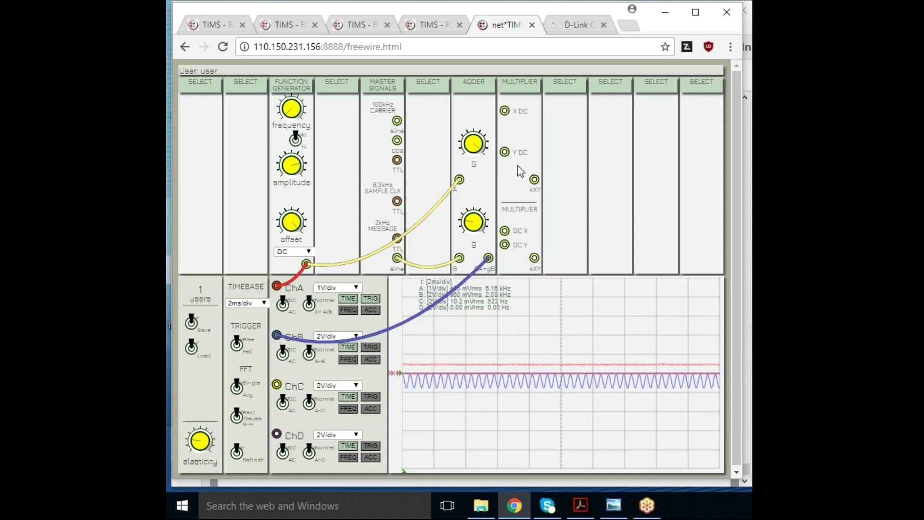
{"action": "left_click", "coordinate": [504, 244]}
{"action": "left_click", "coordinate": [489, 259]}
Feed the 100kHz carrier to the multiplier's X input, show kXY on channel D below the other traces.
{"action": "left_click", "coordinate": [397, 121]}
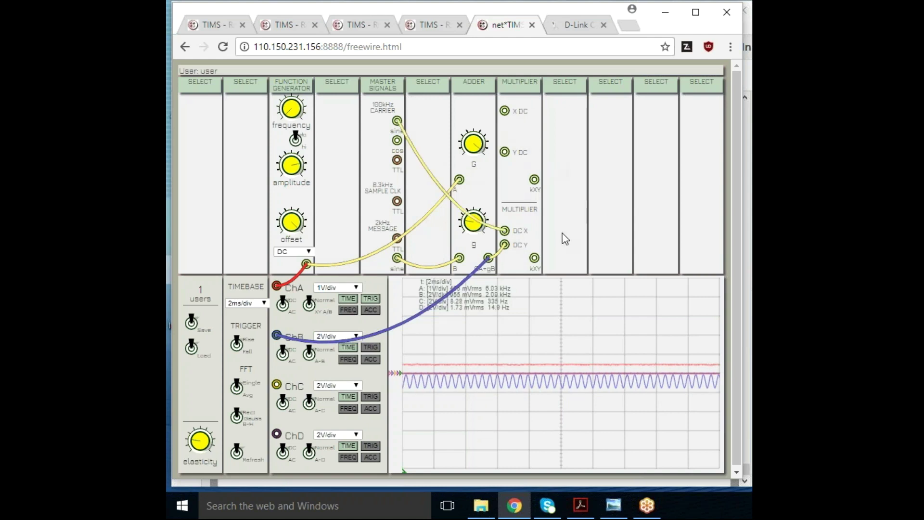
{"action": "left_click", "coordinate": [535, 258]}
{"action": "left_click", "coordinate": [277, 433]}
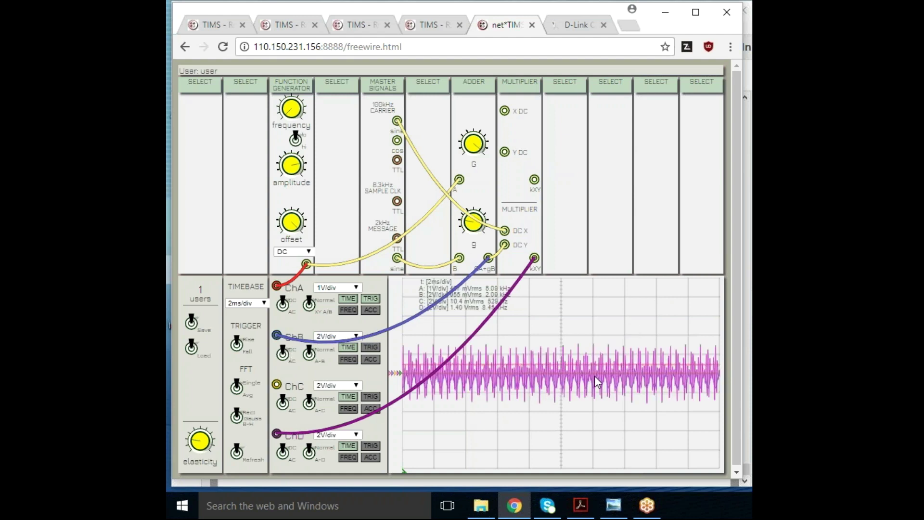
{"action": "left_click_drag", "start_coordinate": [399, 376], "coordinate": [397, 428]}
Set the scope timebase to 100us/div, trying 50us/div first.
{"action": "left_click", "coordinate": [264, 303]}
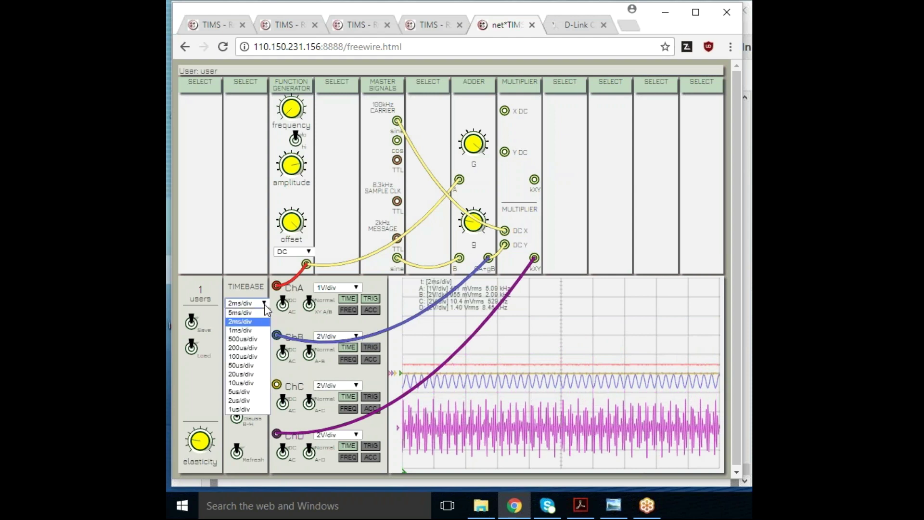
{"action": "left_click", "coordinate": [252, 367]}
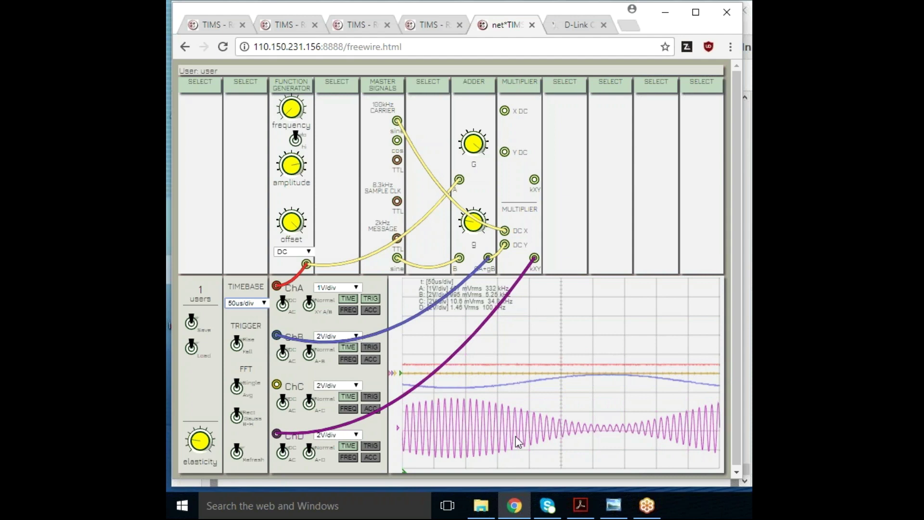
{"action": "left_click", "coordinate": [264, 303]}
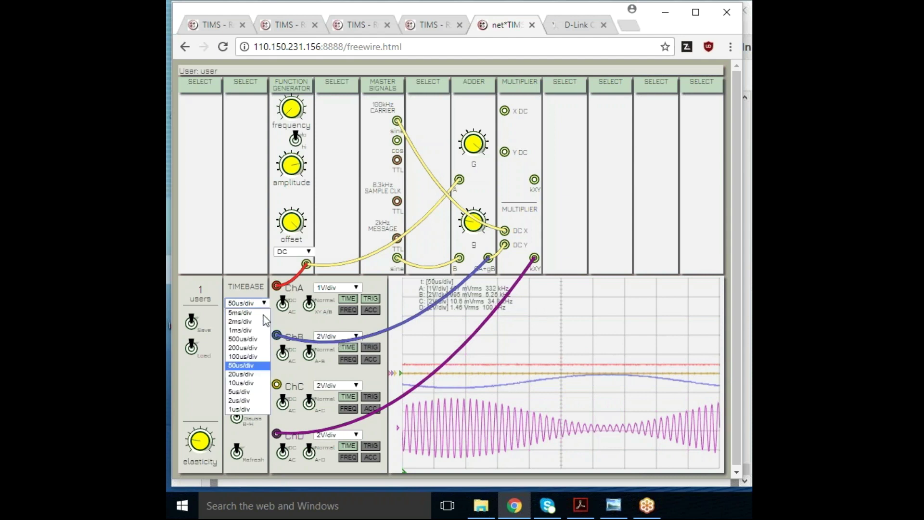
{"action": "left_click", "coordinate": [255, 356]}
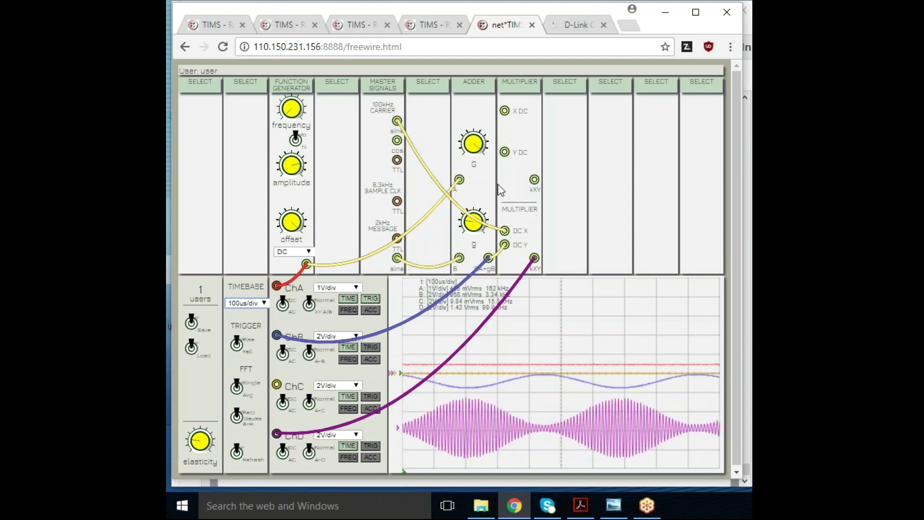
Display channel D's frequency spectrum, showing the AM peak near 100 kHz.
{"action": "left_click", "coordinate": [484, 147]}
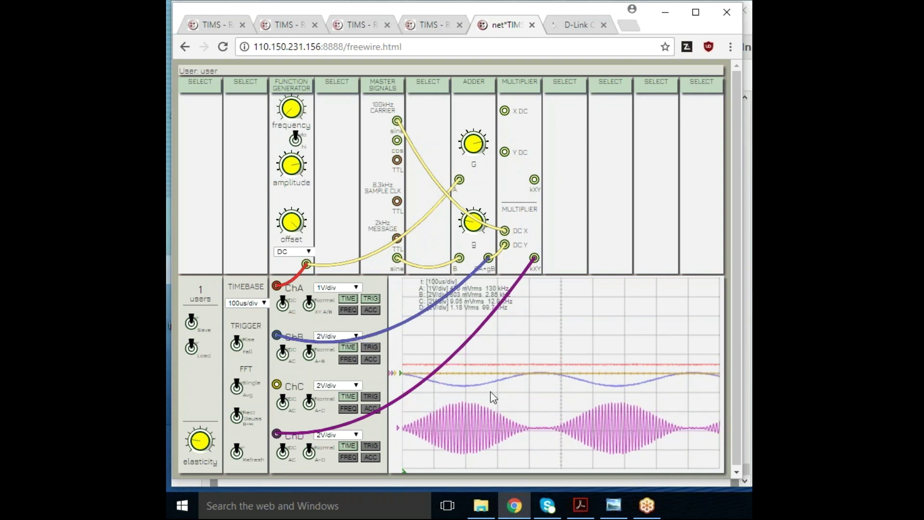
{"action": "left_click_drag", "start_coordinate": [481, 400], "coordinate": [624, 457]}
{"action": "left_click_drag", "start_coordinate": [551, 428], "coordinate": [615, 404]}
{"action": "left_click", "coordinate": [348, 457]}
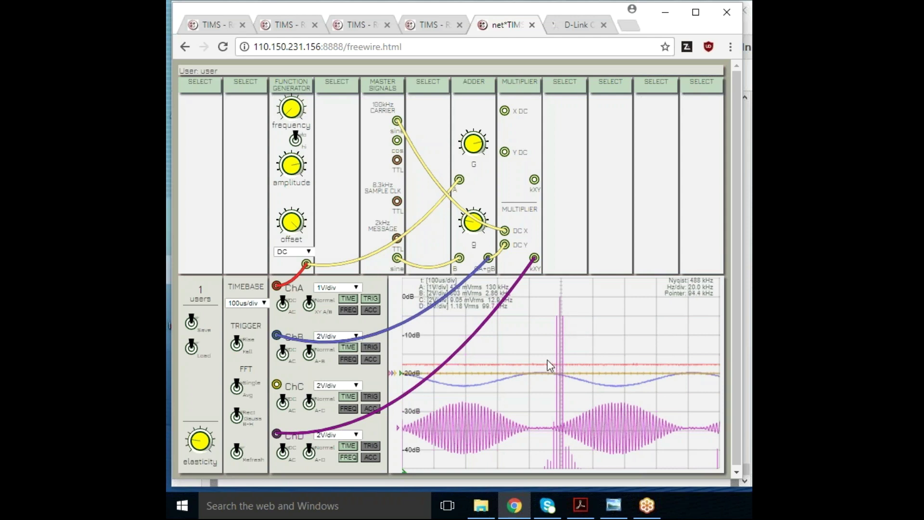
Place a VCO module in an empty slot.
{"action": "left_click", "coordinate": [617, 85]}
{"action": "scroll", "coordinate": [503, 264], "scroll_direction": "down", "scroll_amount": 1}
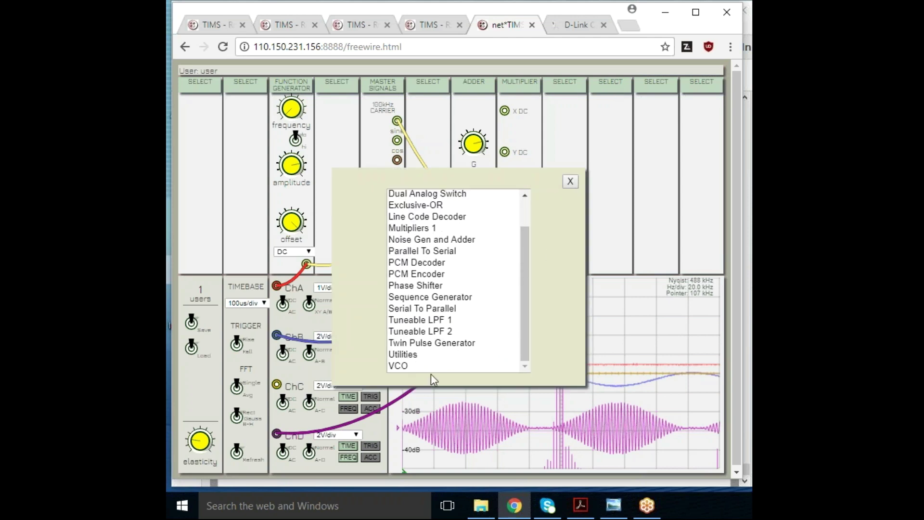
{"action": "left_click", "coordinate": [399, 366]}
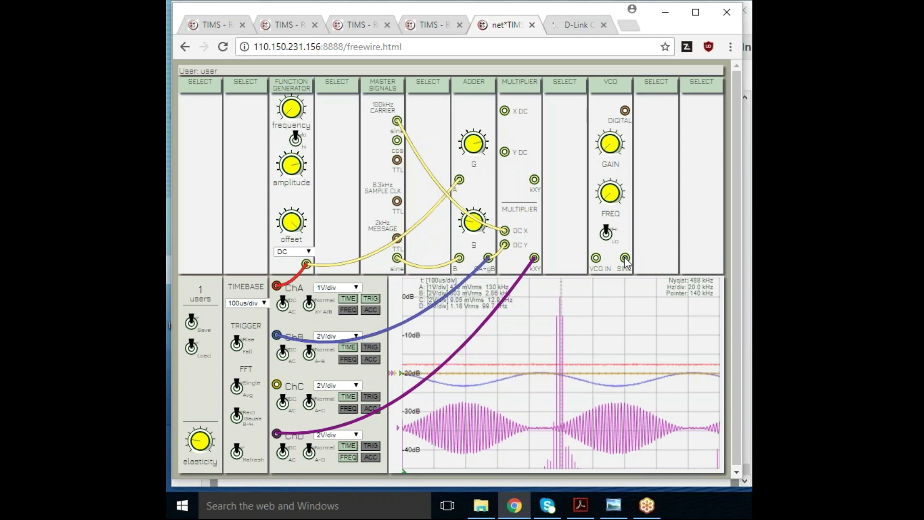
Feed the VCO sine into Adder input B, switch it to LO range, and tune it to about 3.81 kHz.
{"action": "left_click", "coordinate": [460, 259]}
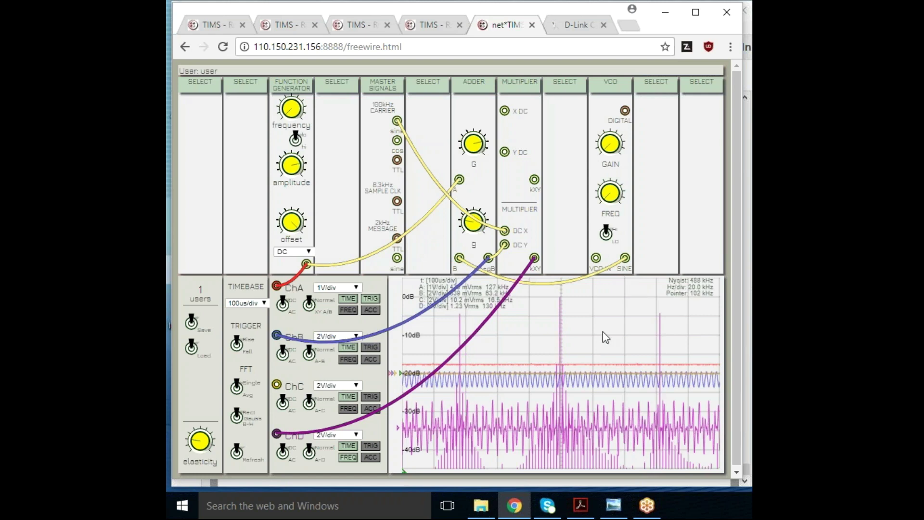
{"action": "left_click", "coordinate": [607, 237]}
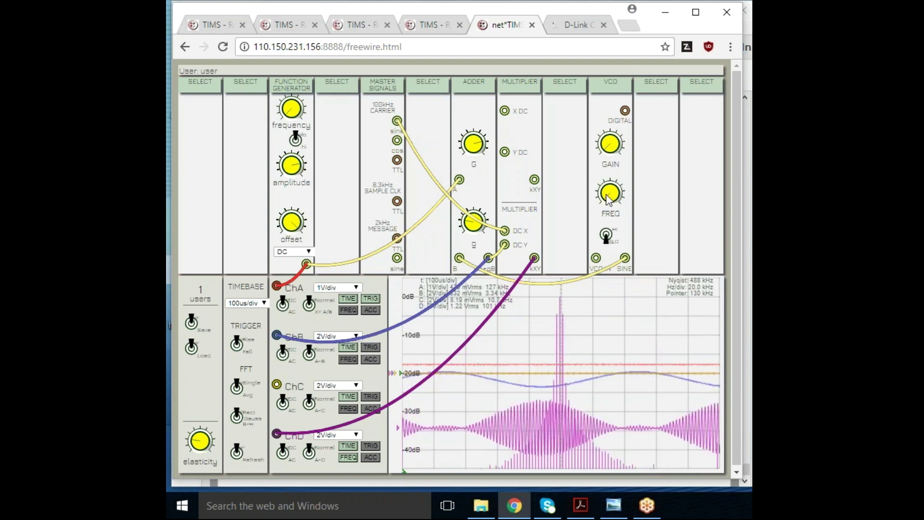
{"action": "left_click_drag", "start_coordinate": [609, 199], "coordinate": [610, 192]}
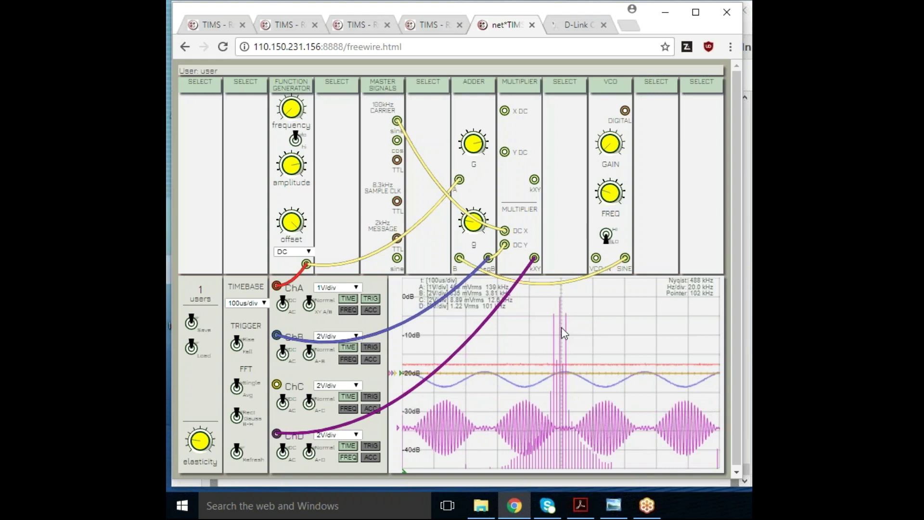
{"action": "left_click", "coordinate": [350, 446]}
{"action": "left_click", "coordinate": [350, 447]}
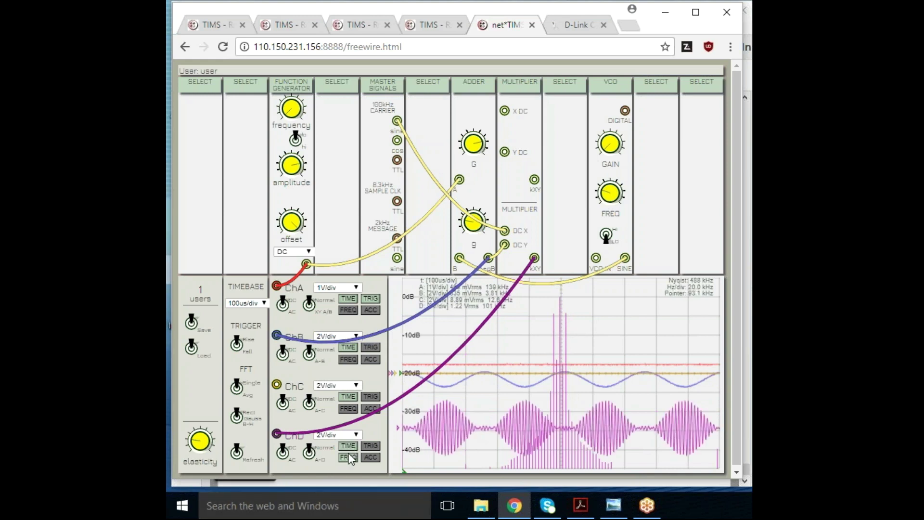
{"action": "left_click", "coordinate": [349, 458]}
{"action": "left_click", "coordinate": [349, 457]}
{"action": "left_click", "coordinate": [566, 89]}
{"action": "scroll", "coordinate": [480, 277], "scroll_direction": "down", "scroll_amount": 2}
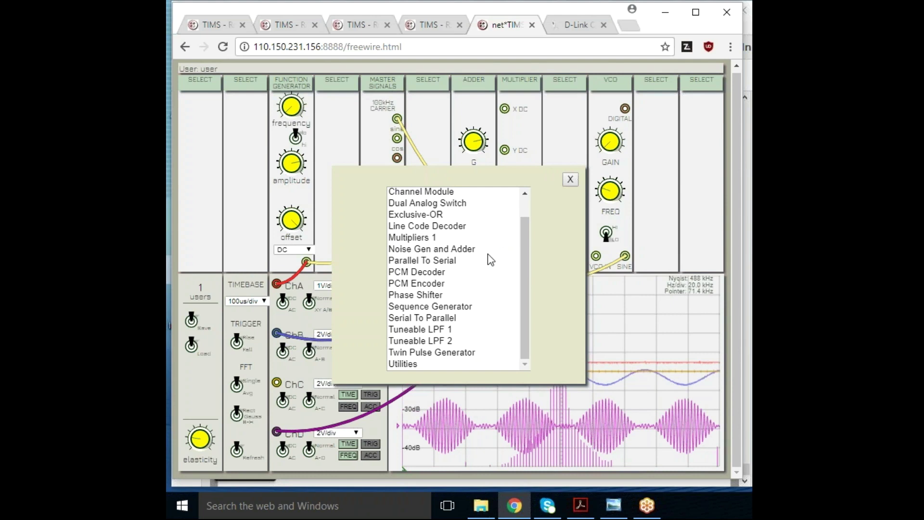
{"action": "scroll", "coordinate": [488, 254], "scroll_direction": "up", "scroll_amount": 2}
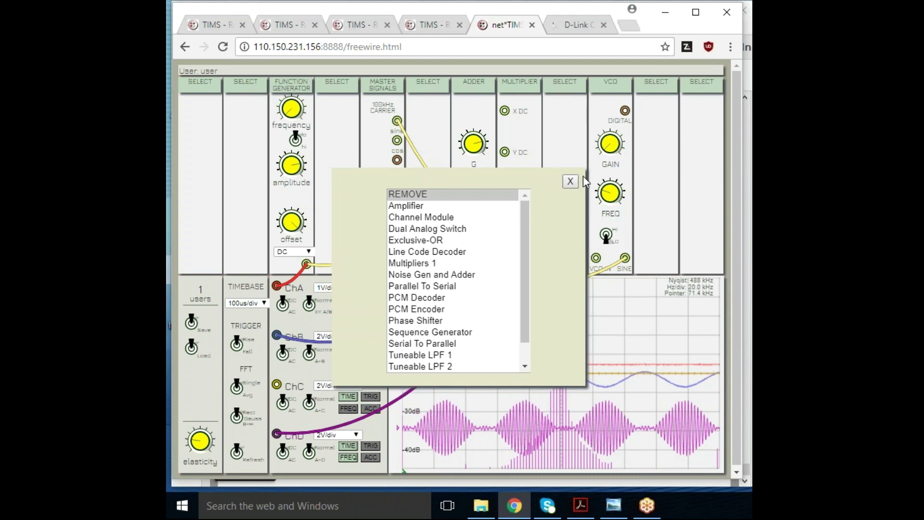
{"action": "left_click", "coordinate": [571, 182]}
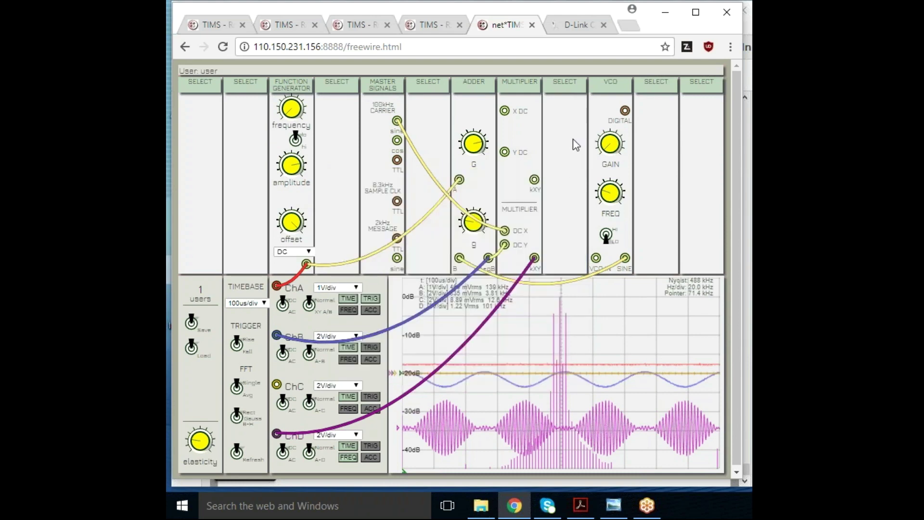
{"action": "left_click", "coordinate": [192, 350]}
{"action": "scroll", "coordinate": [443, 257], "scroll_direction": "down", "scroll_amount": 1}
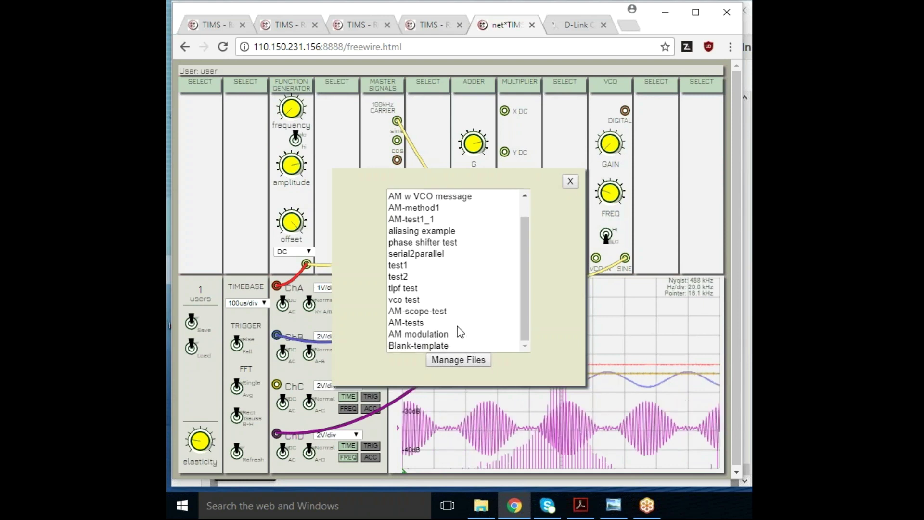
{"action": "scroll", "coordinate": [457, 331], "scroll_direction": "up", "scroll_amount": 1}
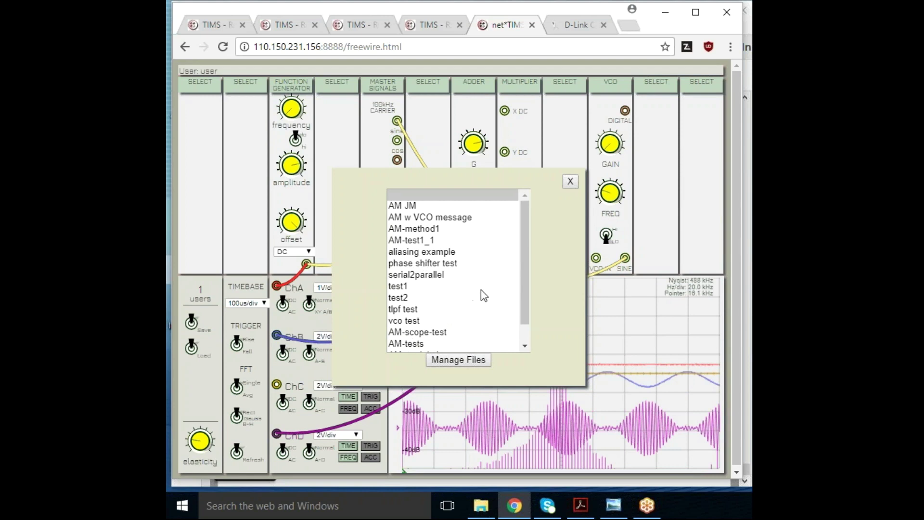
{"action": "left_click", "coordinate": [570, 181]}
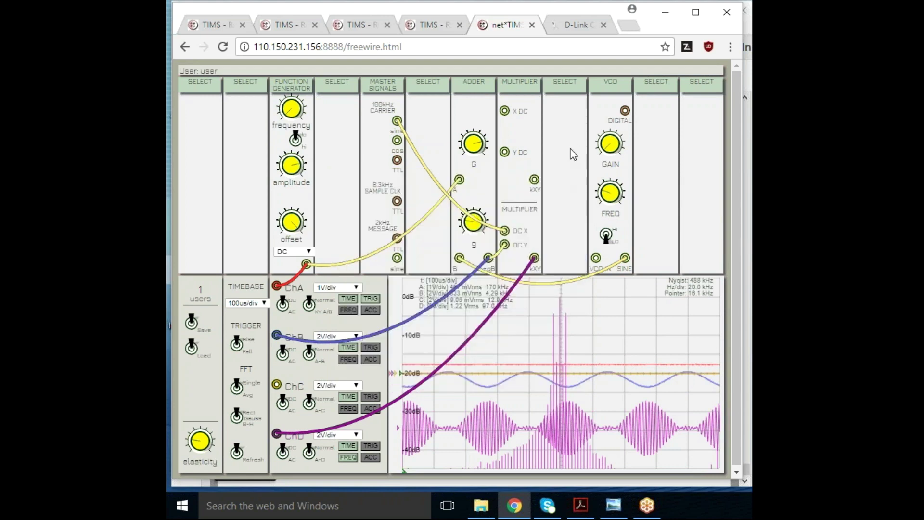